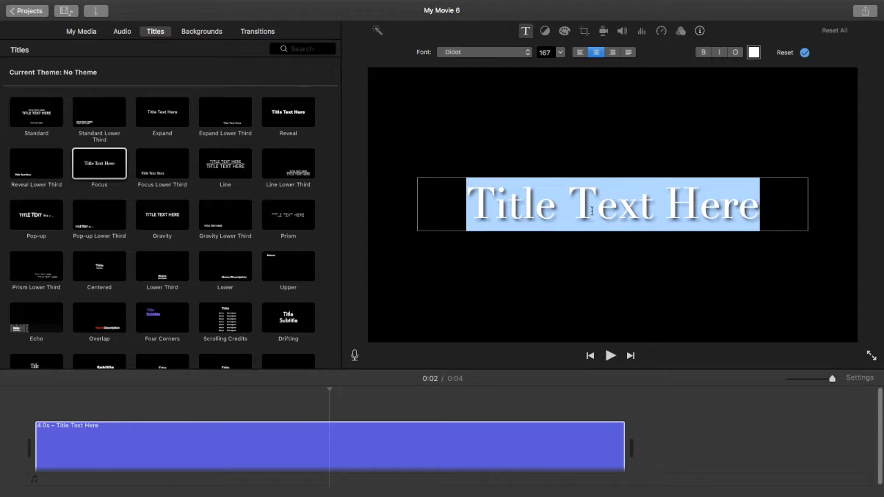
Replace the placeholder title text with "Boxwood Manor".
{"action": "type", "text": "B"}
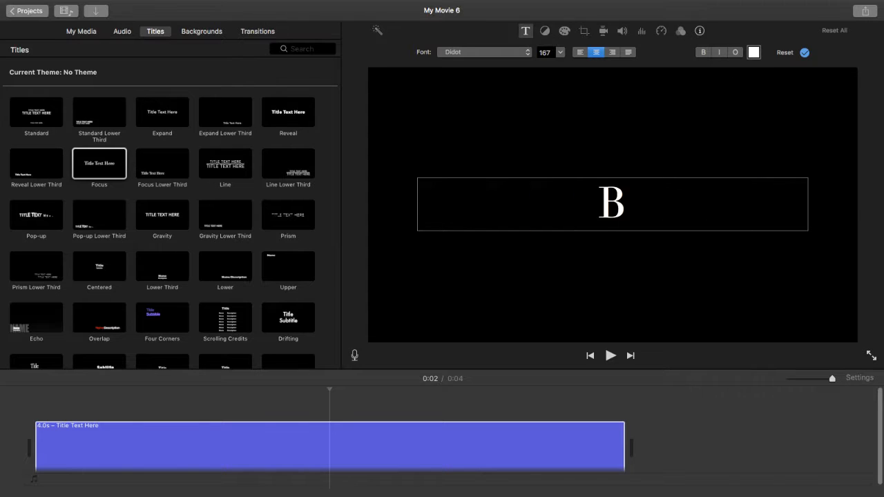
{"action": "type", "text": "oxwood M"}
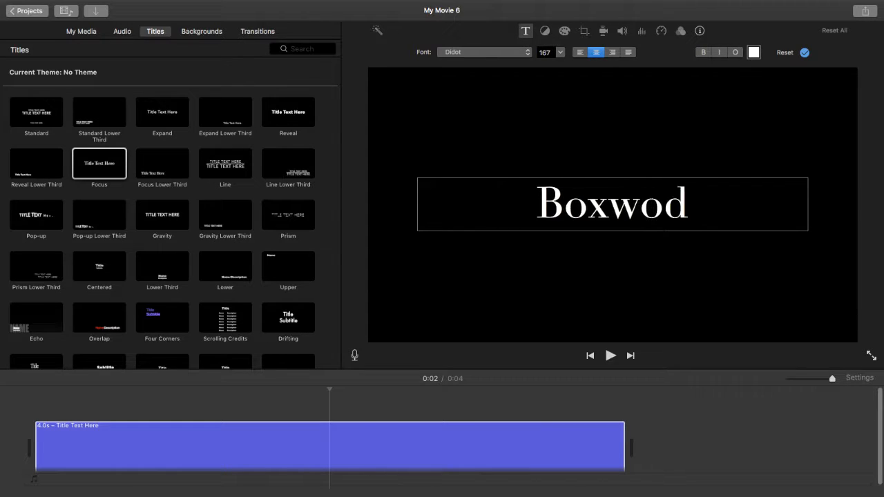
{"action": "type", "text": "anor"}
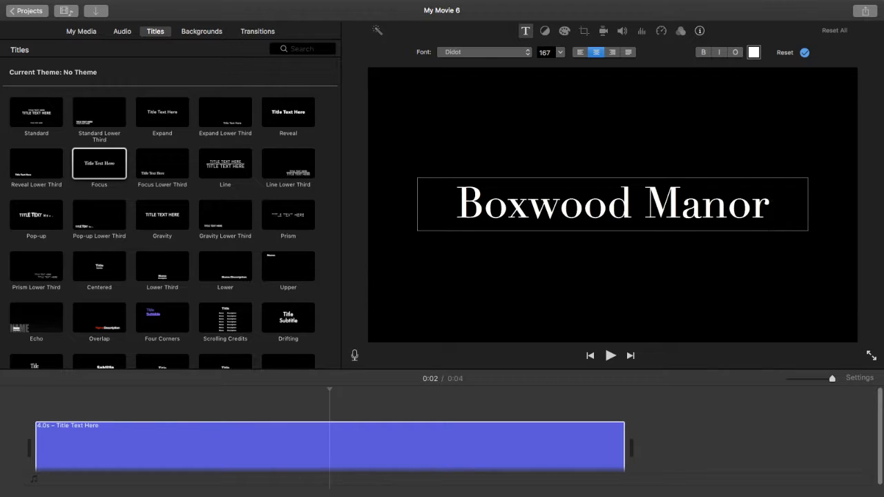
Change the font of the whole "Boxwood Manor" title to Snell Roundhand from the full font list.
{"action": "key", "text": "super+a"}
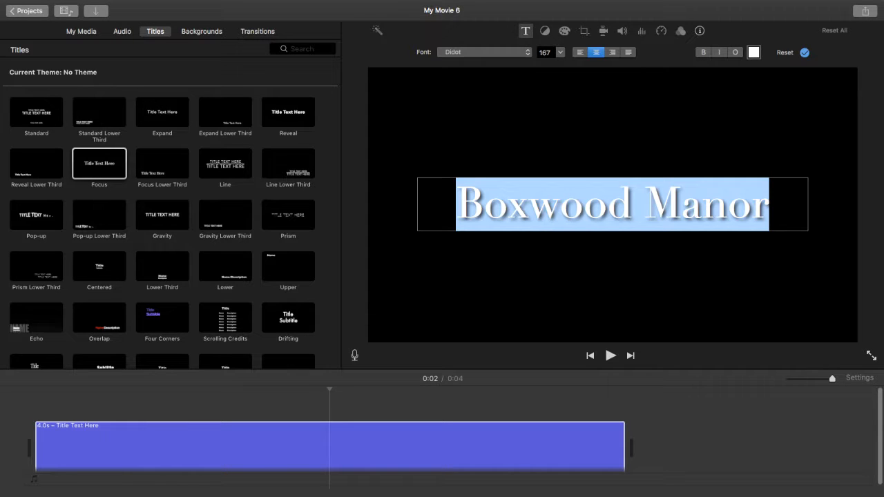
{"action": "left_click", "coordinate": [526, 53]}
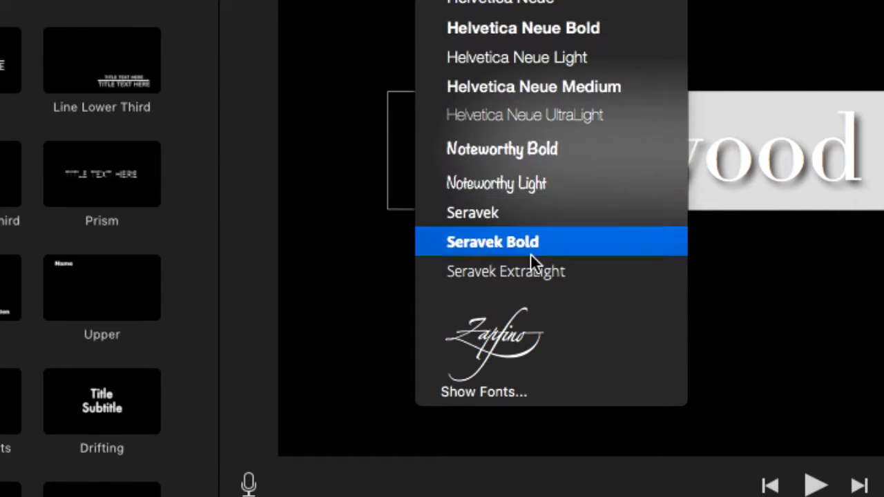
{"action": "left_click", "coordinate": [537, 391]}
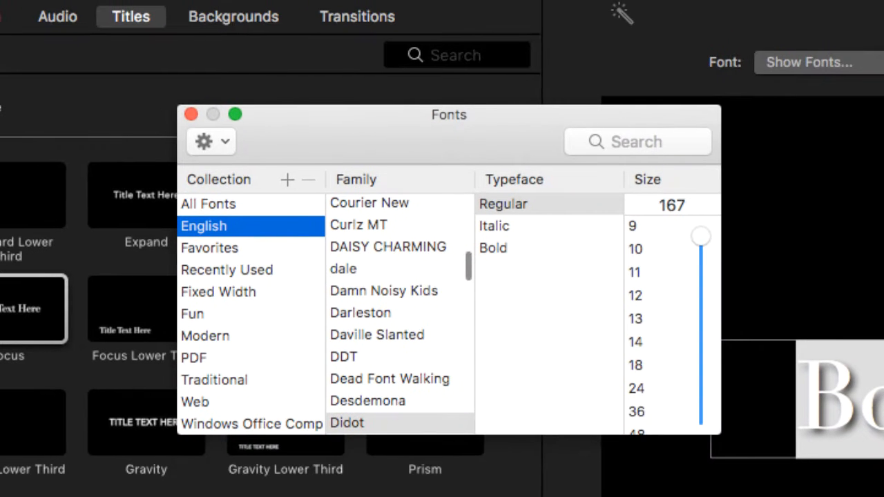
{"action": "scroll", "coordinate": [365, 312], "scroll_direction": "down", "scroll_amount": 15}
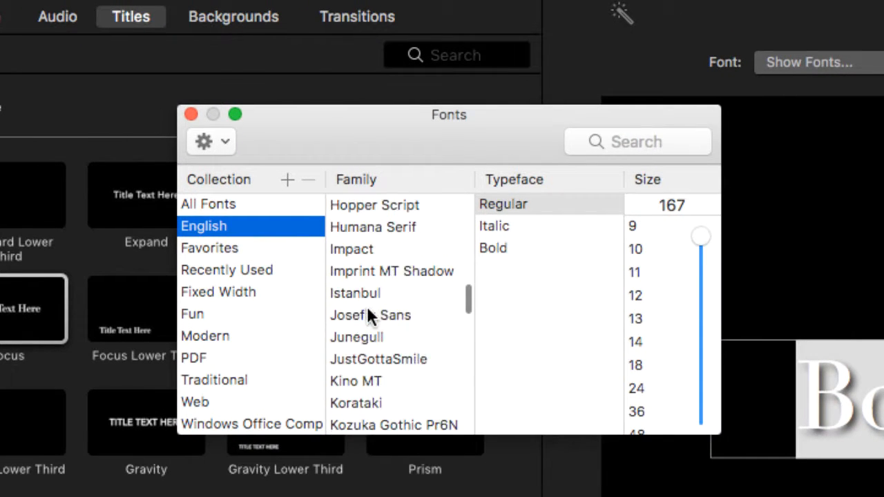
{"action": "left_click_drag", "start_coordinate": [466, 308], "coordinate": [461, 374]}
{"action": "scroll", "coordinate": [426, 380], "scroll_direction": "down", "scroll_amount": 10}
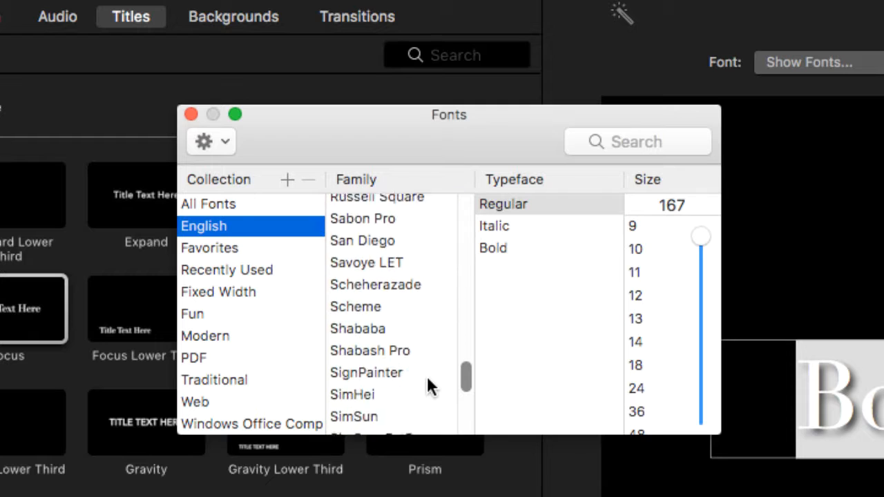
{"action": "scroll", "coordinate": [387, 380], "scroll_direction": "down", "scroll_amount": 2}
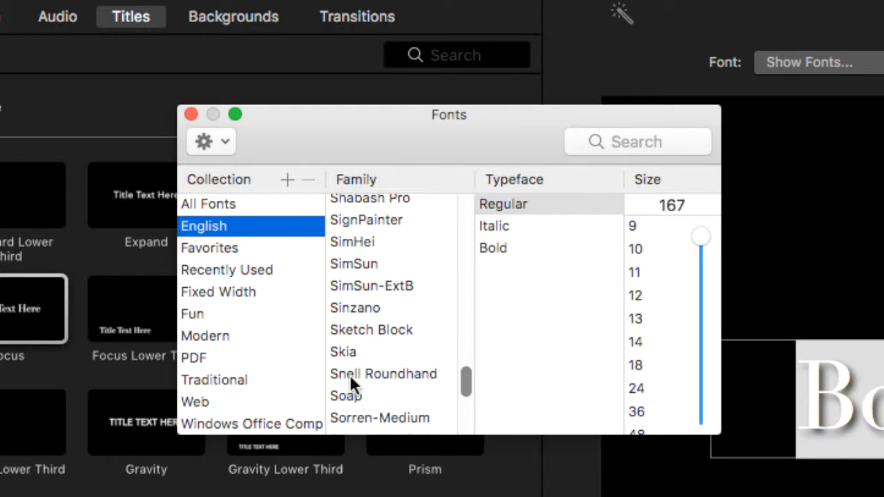
{"action": "left_click", "coordinate": [362, 377]}
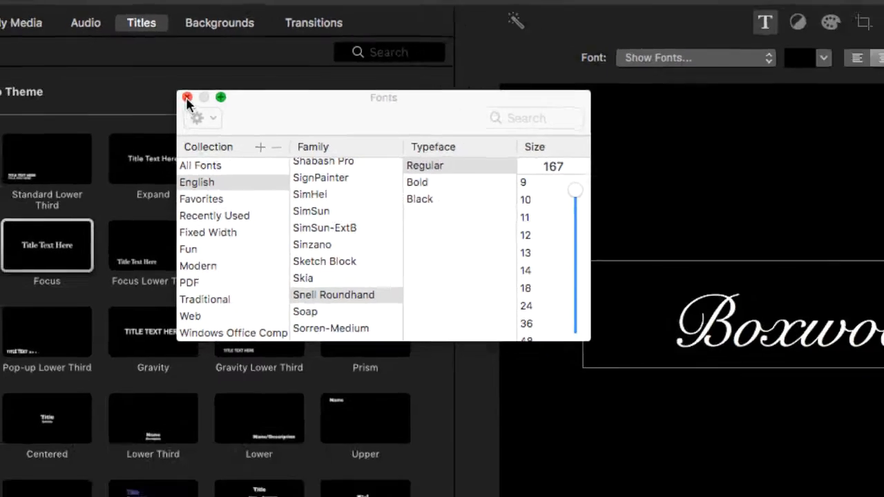
{"action": "left_click", "coordinate": [190, 114]}
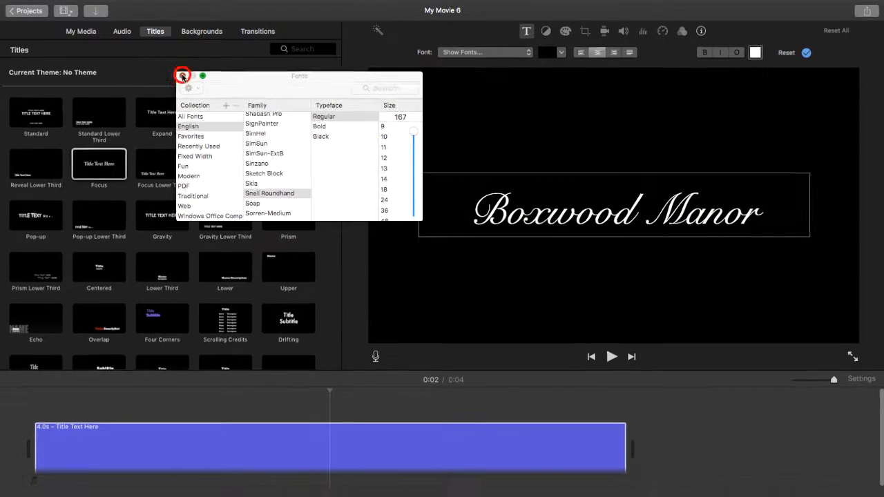
Preview the title clip from its beginning.
{"action": "left_click", "coordinate": [329, 394]}
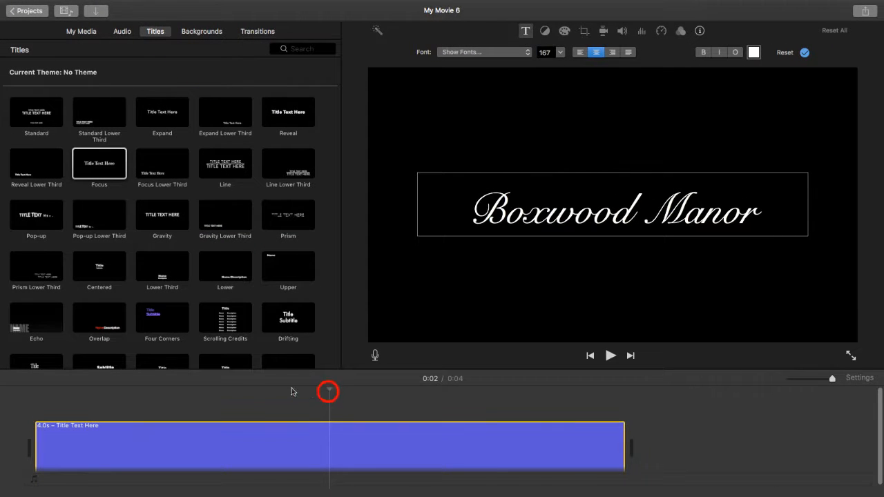
{"action": "left_click", "coordinate": [41, 399]}
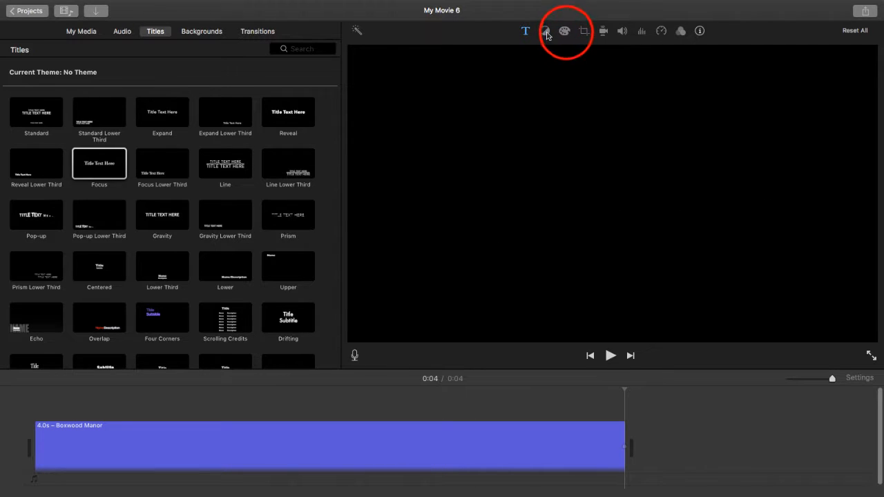
{"action": "left_click", "coordinate": [545, 31]}
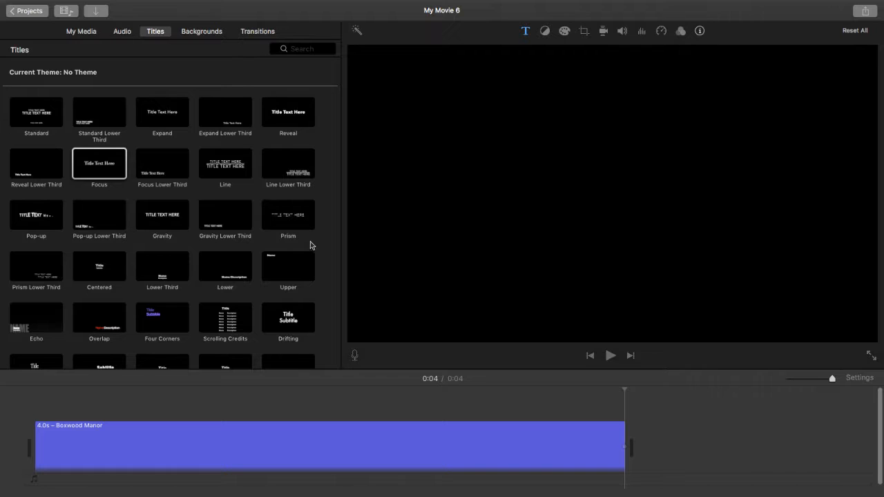
Add the photo DSCN1868 of the Boxwood Manor sign to the timeline after the title clip.
{"action": "left_click", "coordinate": [79, 32]}
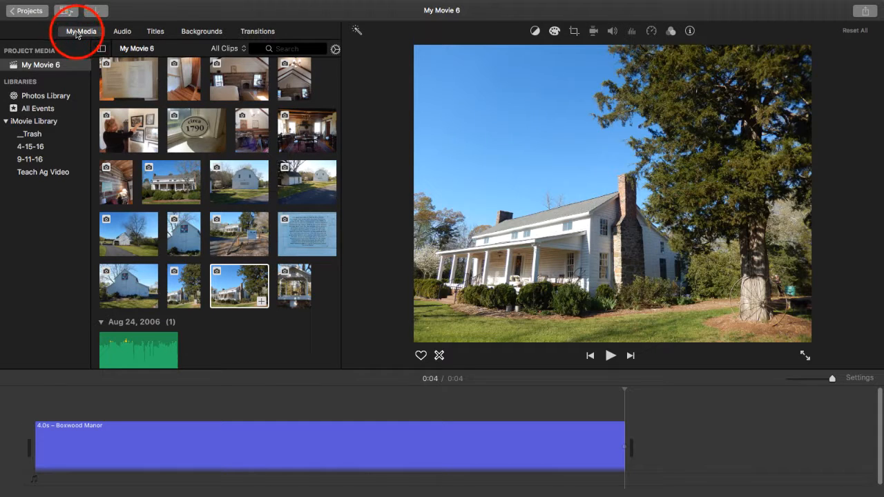
{"action": "left_click", "coordinate": [230, 245]}
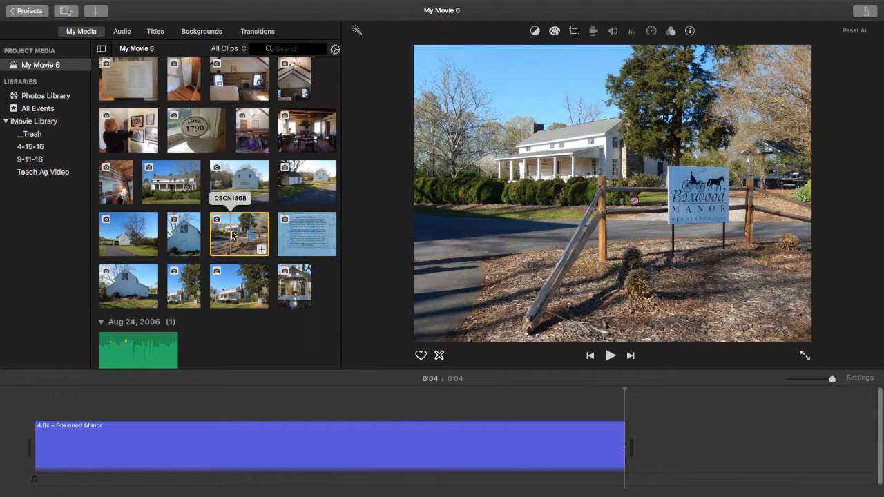
{"action": "left_click", "coordinate": [262, 251]}
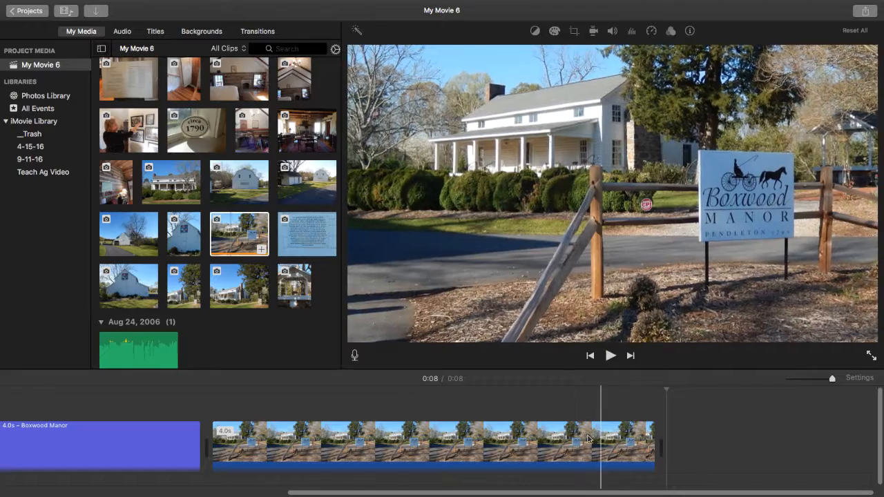
Shrink and reposition the sign photo's Ken Burns end frame around the house and the sign, and apply the crop.
{"action": "left_click", "coordinate": [249, 441]}
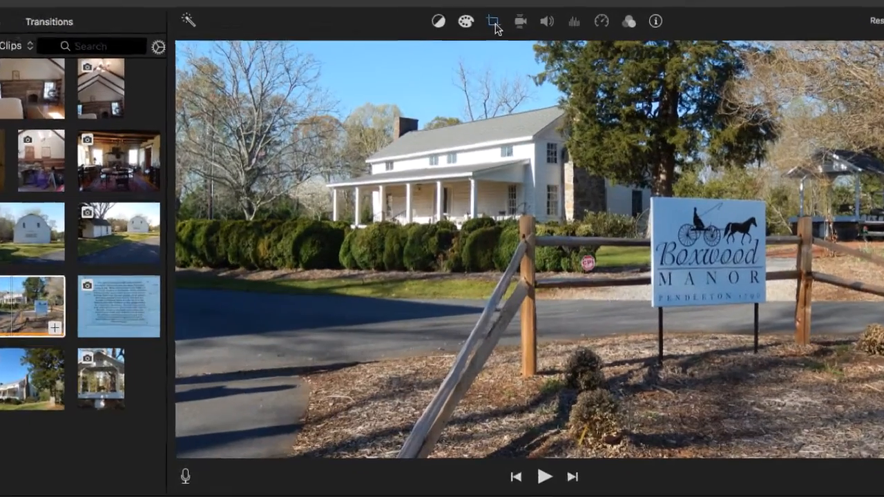
{"action": "left_click", "coordinate": [574, 30]}
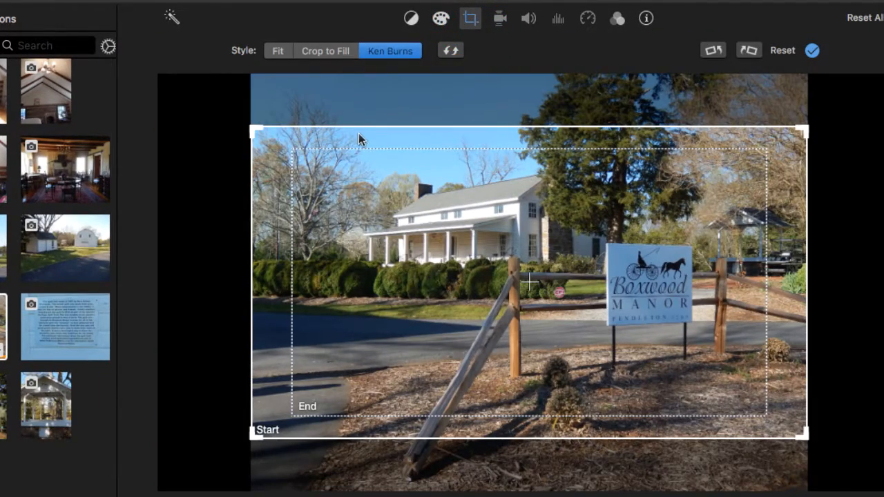
{"action": "left_click", "coordinate": [391, 239]}
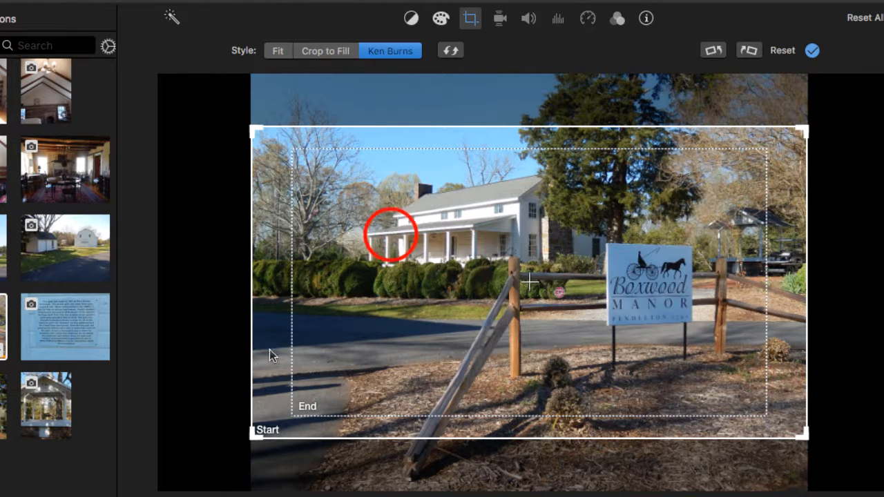
{"action": "left_click", "coordinate": [322, 395]}
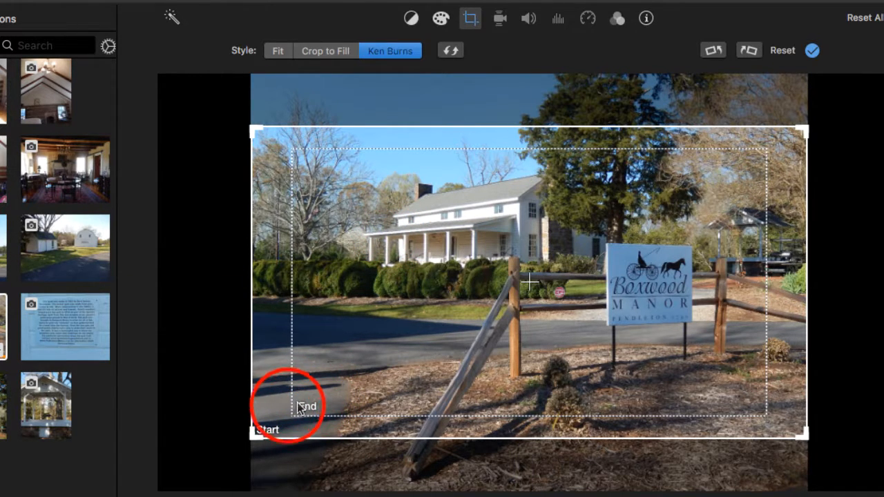
{"action": "left_click", "coordinate": [293, 407]}
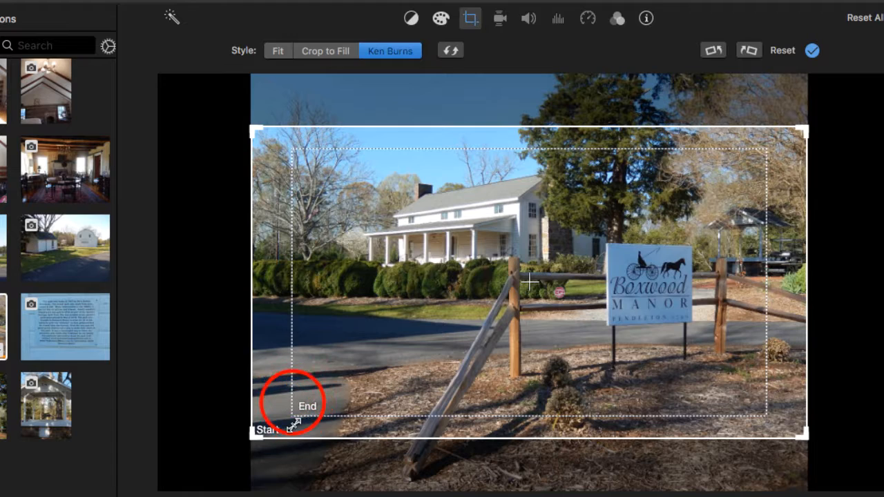
{"action": "left_click_drag", "start_coordinate": [288, 418], "coordinate": [391, 361]}
{"action": "left_click_drag", "start_coordinate": [449, 312], "coordinate": [406, 331]}
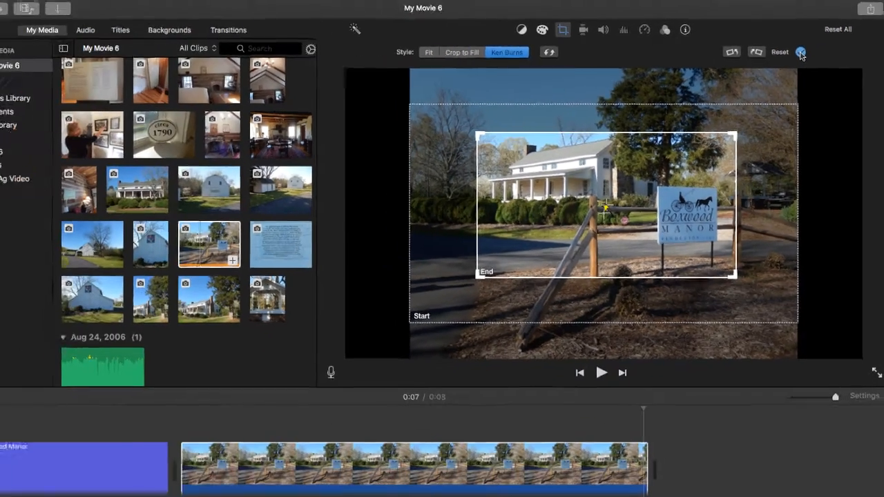
{"action": "left_click", "coordinate": [800, 53]}
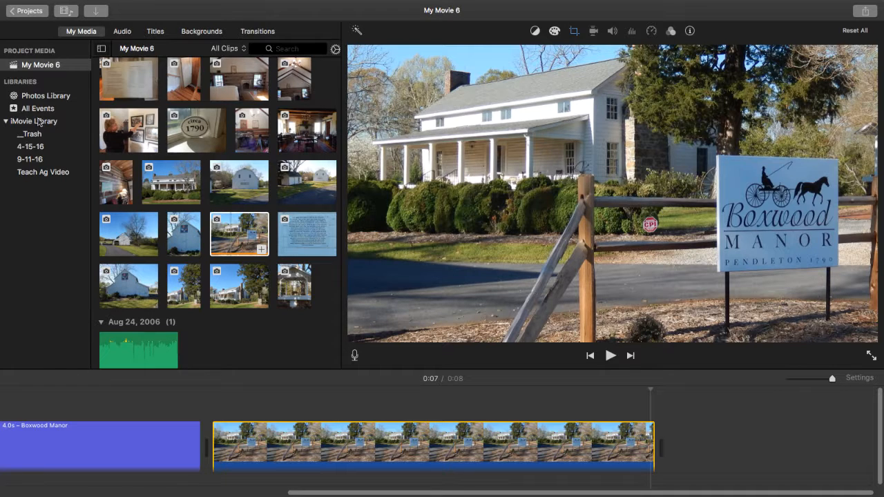
Insert a Cross Blur transition between the title clip and the sign photo.
{"action": "left_click", "coordinate": [255, 35]}
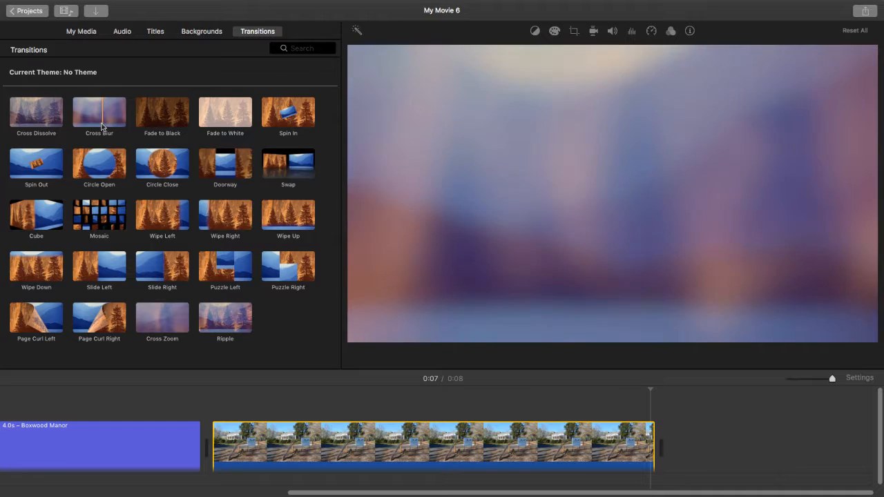
{"action": "left_click", "coordinate": [95, 122]}
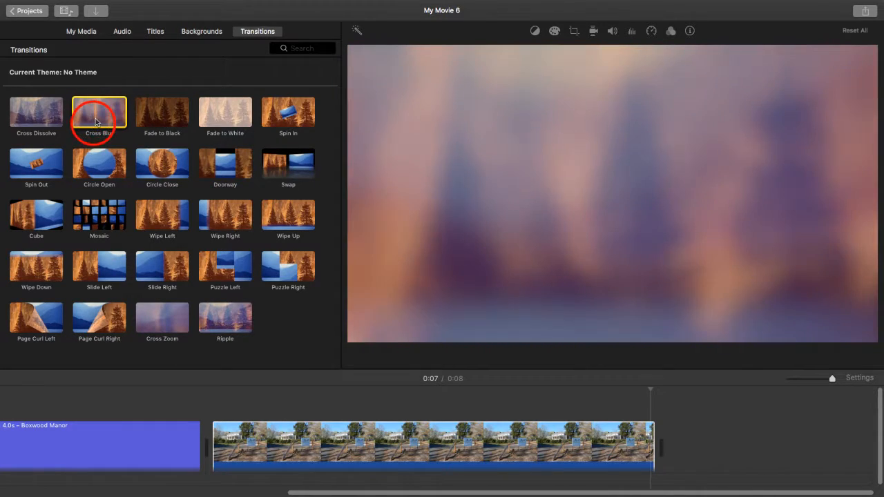
{"action": "left_click_drag", "start_coordinate": [95, 122], "coordinate": [135, 447]}
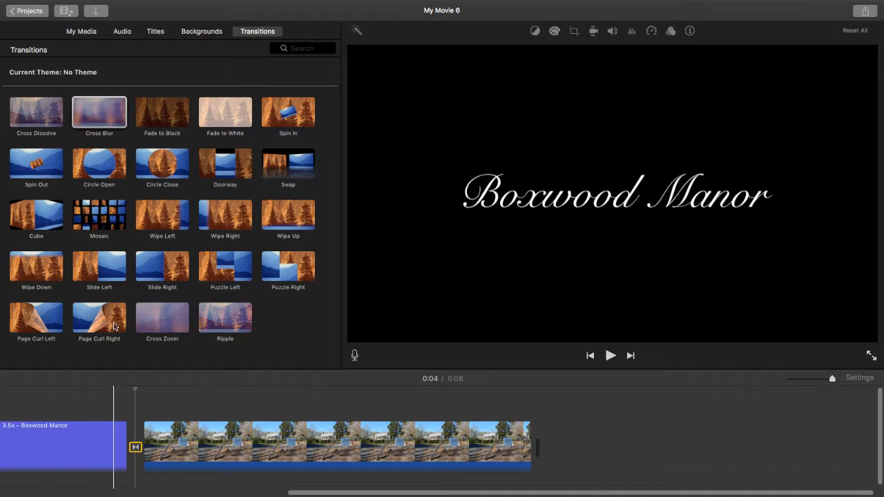
Add Cross Blur transitions before the title clip and after the sign photo.
{"action": "left_click", "coordinate": [95, 111]}
{"action": "mouse_move", "coordinate": [96, 112]}
{"action": "left_mouse_down"}
{"action": "mouse_move", "coordinate": [4, 449]}
{"action": "mouse_move", "coordinate": [31, 448]}
{"action": "left_mouse_up"}
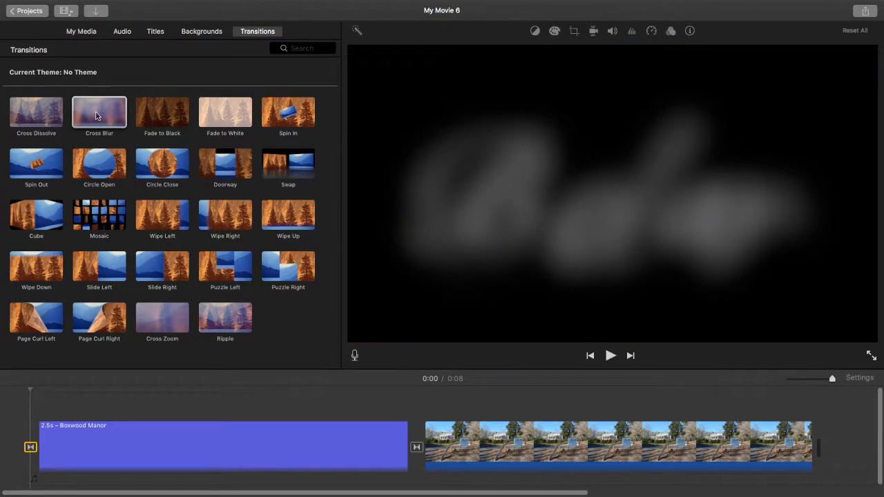
{"action": "left_click_drag", "start_coordinate": [96, 116], "coordinate": [738, 451]}
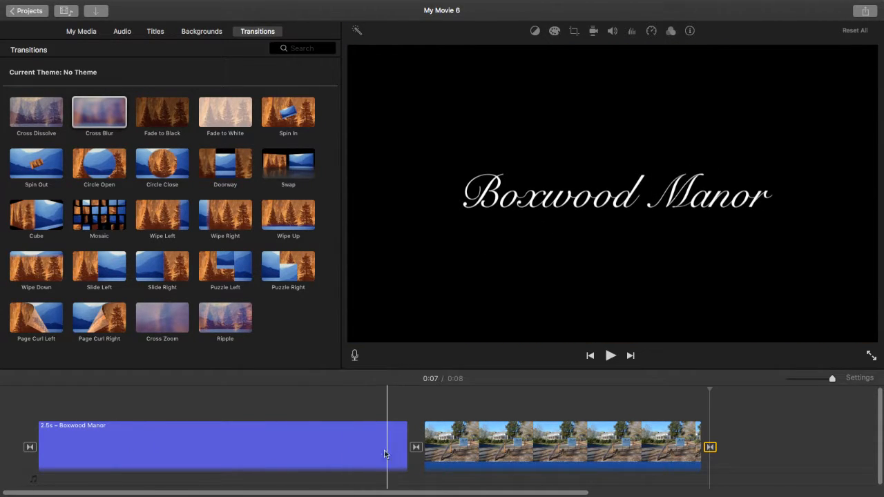
Move the title clip above the sign photo as an overlay and align it with the start of the timeline.
{"action": "left_click", "coordinate": [350, 447]}
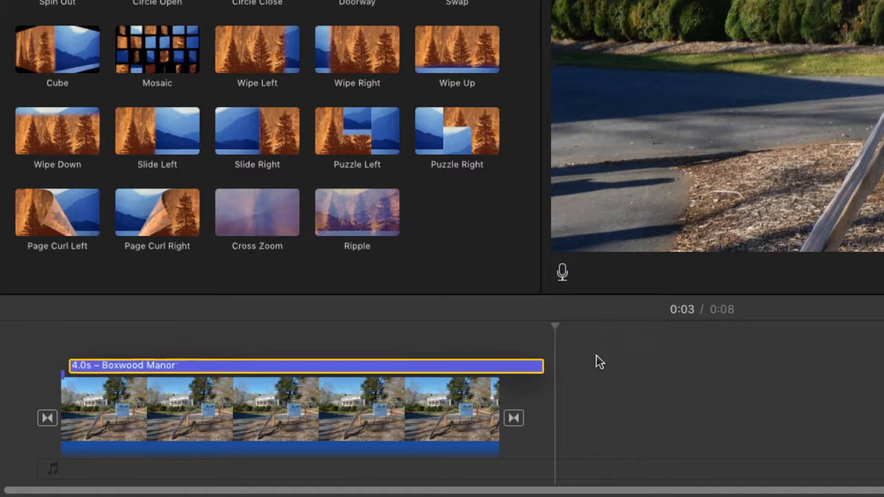
{"action": "left_click_drag", "start_coordinate": [596, 354], "coordinate": [473, 363]}
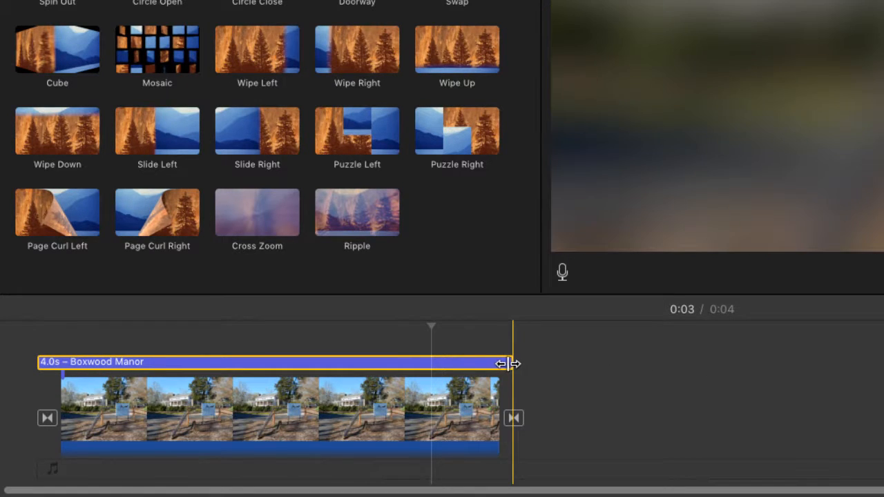
Extend the end of the sign photo clip to a duration of about 6.7 s.
{"action": "left_click", "coordinate": [452, 407]}
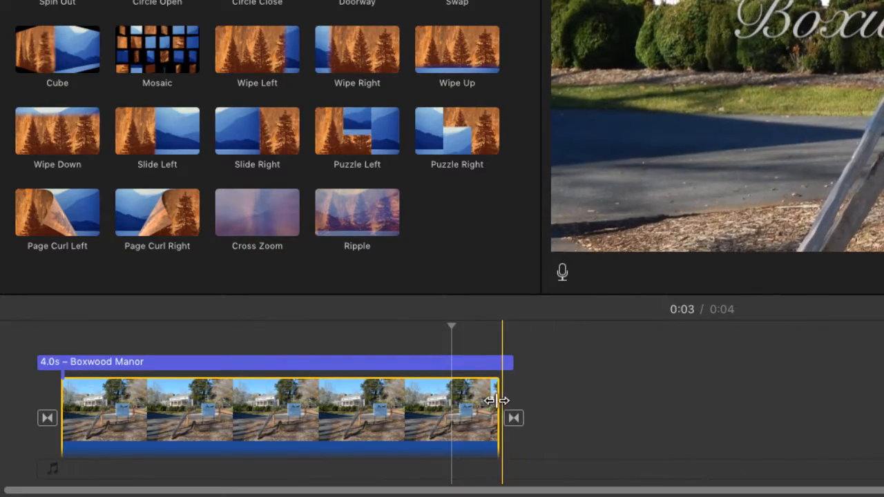
{"action": "left_click_drag", "start_coordinate": [496, 401], "coordinate": [739, 402]}
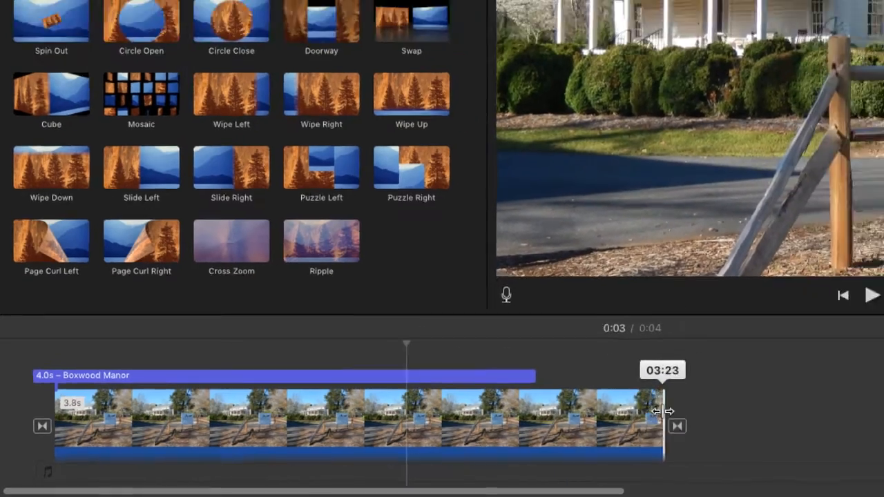
{"action": "left_click_drag", "start_coordinate": [663, 412], "coordinate": [735, 411]}
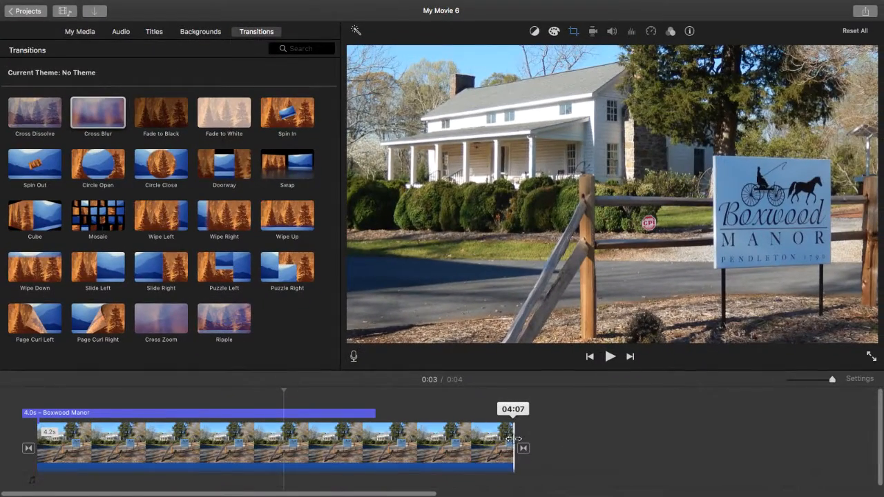
{"action": "left_click_drag", "start_coordinate": [515, 439], "coordinate": [809, 437]}
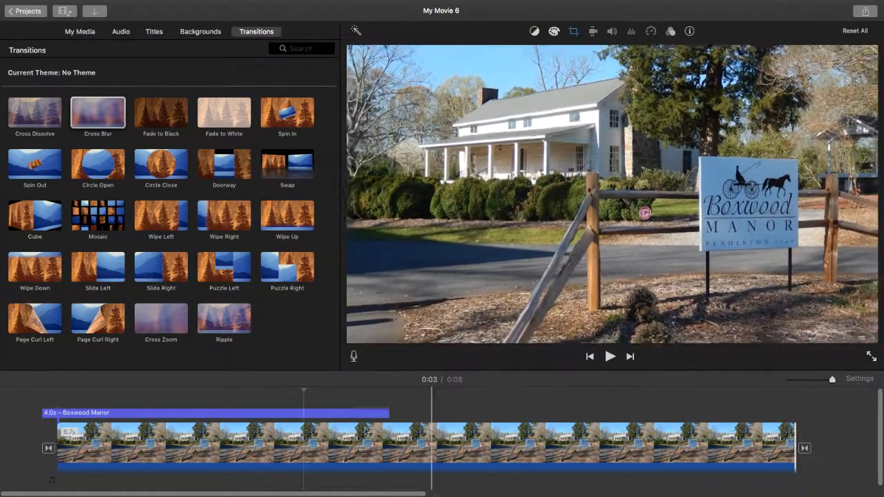
Shift the Boxwood Manor title slightly past the start of the sign photo and extend the photo clip until the movie lasts about 12 s.
{"action": "left_click", "coordinate": [207, 412]}
{"action": "left_click_drag", "start_coordinate": [232, 415], "coordinate": [322, 420]}
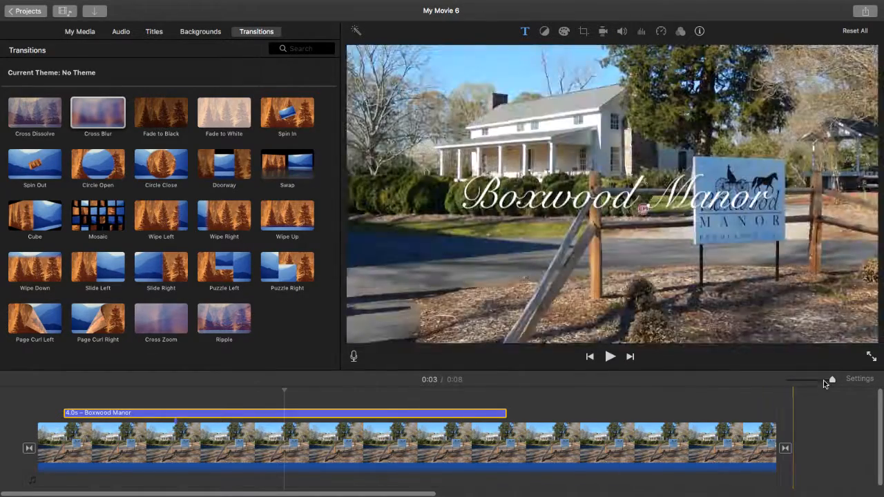
{"action": "left_click_drag", "start_coordinate": [831, 382], "coordinate": [827, 383]}
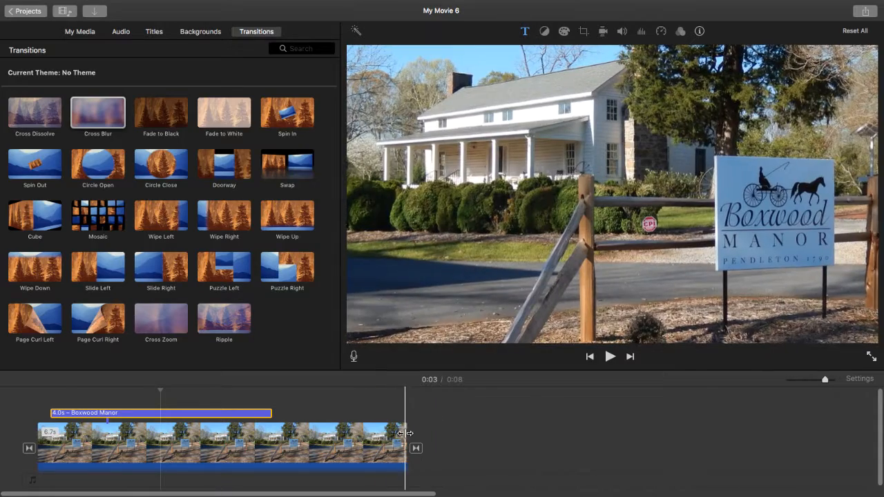
{"action": "left_click_drag", "start_coordinate": [407, 435], "coordinate": [605, 423]}
Duplicate the Boxwood Manor title and place the 4.0 s copy over the later part of the sign photo.
{"action": "left_click", "coordinate": [175, 417]}
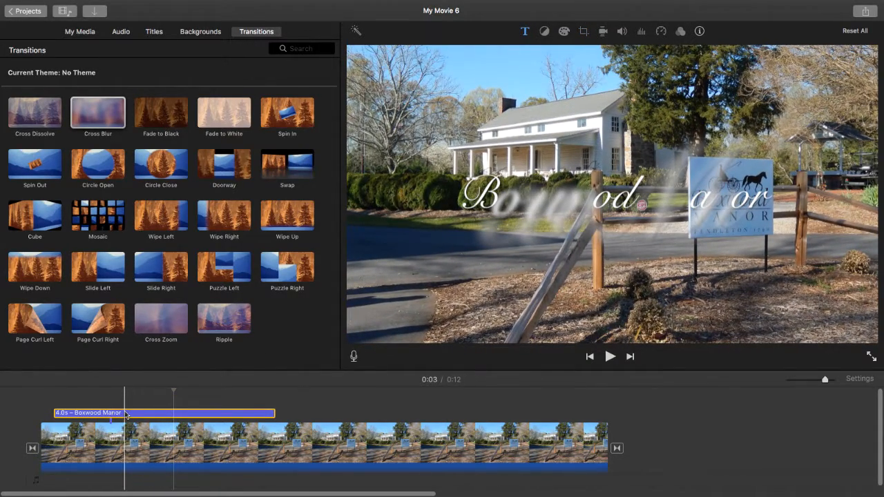
{"action": "left_click_drag", "start_coordinate": [132, 415], "coordinate": [418, 414]}
{"action": "left_click_drag", "start_coordinate": [429, 410], "coordinate": [414, 412]}
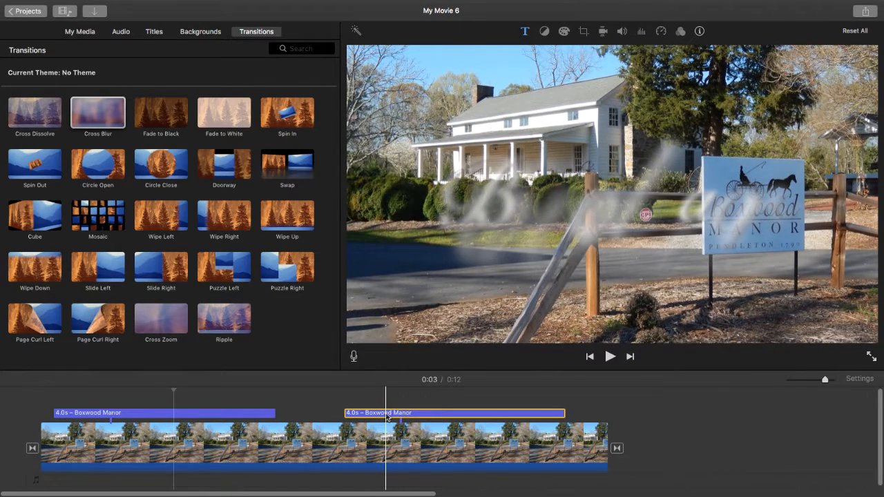
Replace the text of the duplicated title with "A South Carolina Century Farm".
{"action": "double_click", "coordinate": [385, 415]}
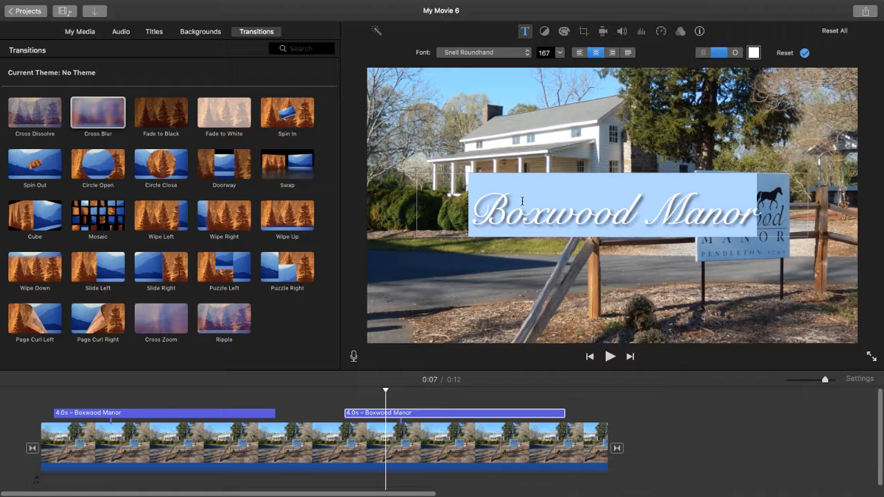
{"action": "type", "text": "A S"}
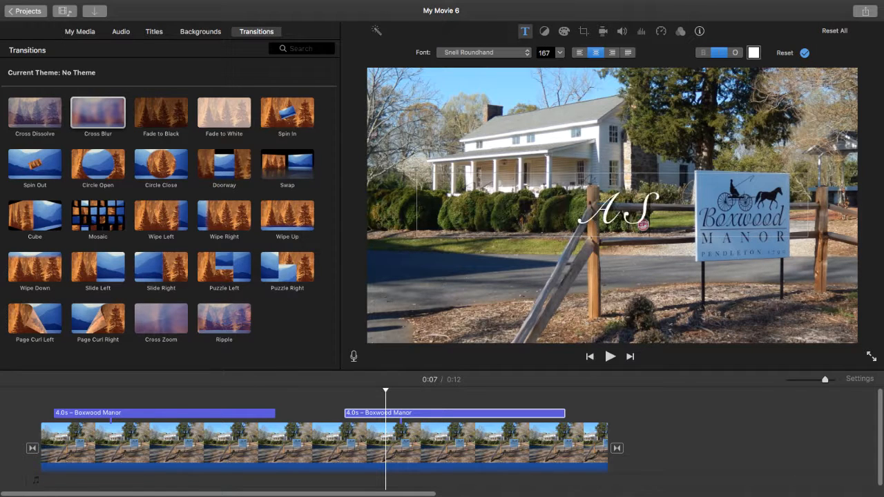
{"action": "type", "text": "outh Caro"}
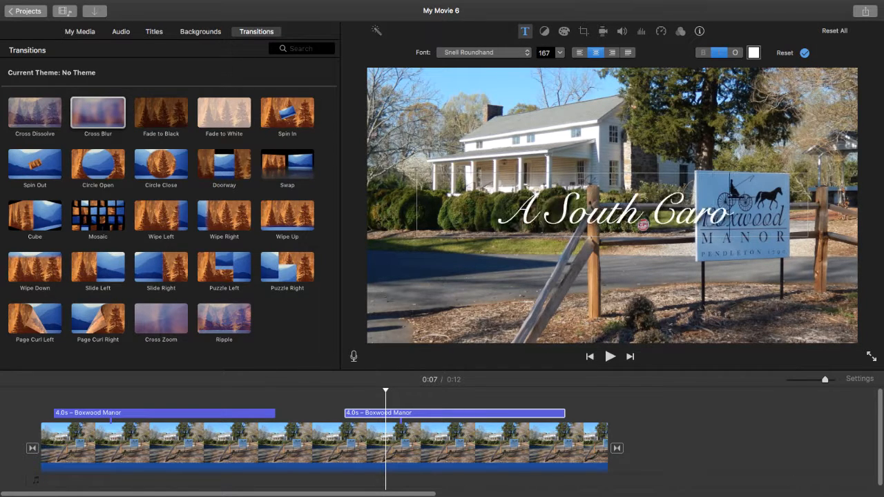
{"action": "type", "text": "lina Cent"}
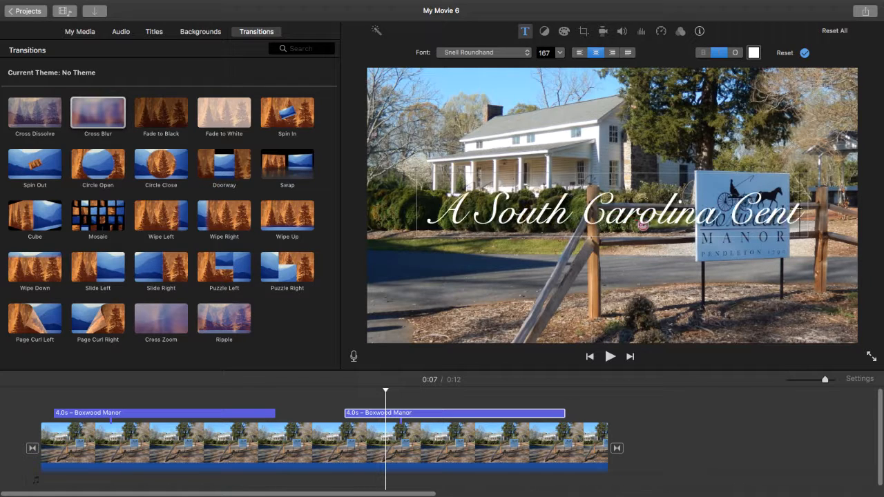
{"action": "type", "text": "ury Farm"}
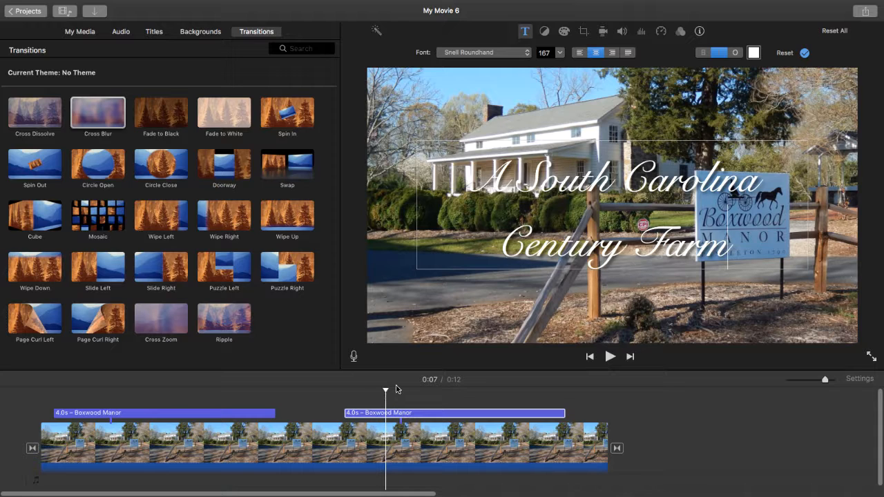
Play the movie from the beginning to review both titles over the sign photo.
{"action": "left_click", "coordinate": [23, 398]}
{"action": "key", "text": "space"}
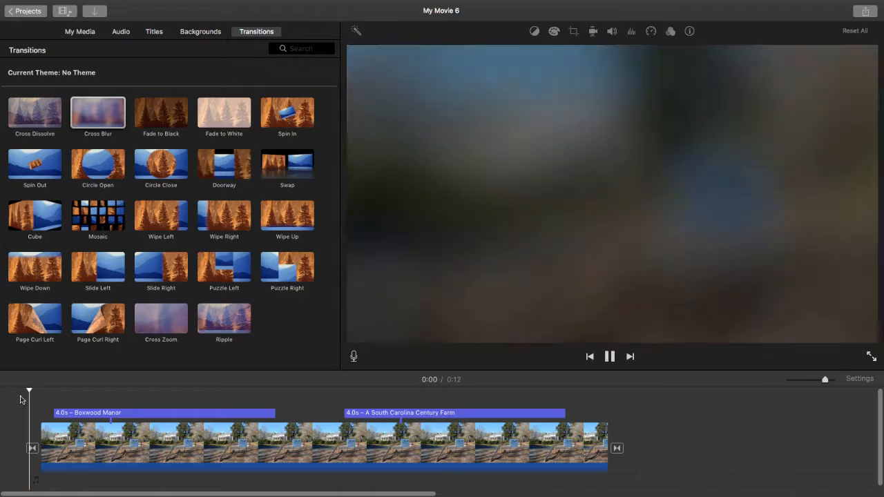